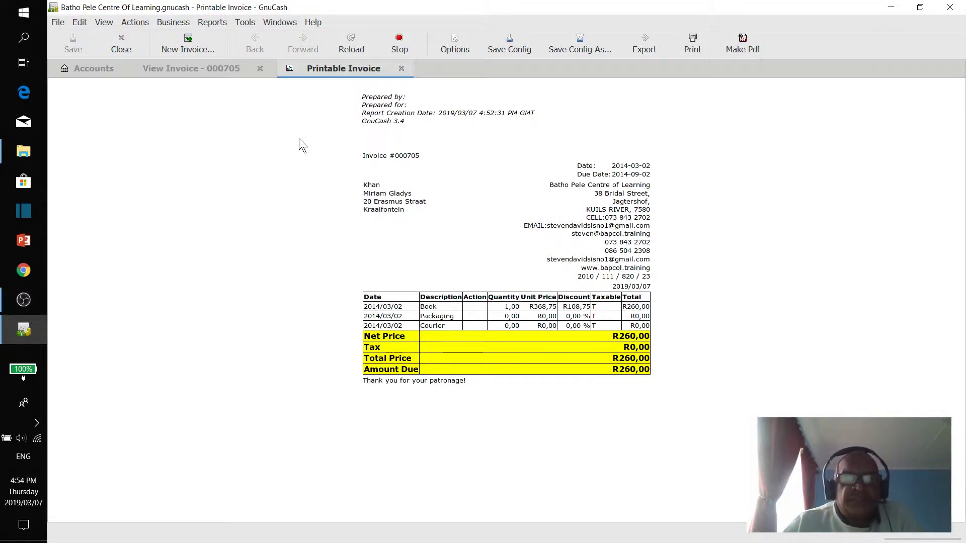
- Apply the Custom style sheet to printable invoice 000705 through its report options
left_click(459, 36)
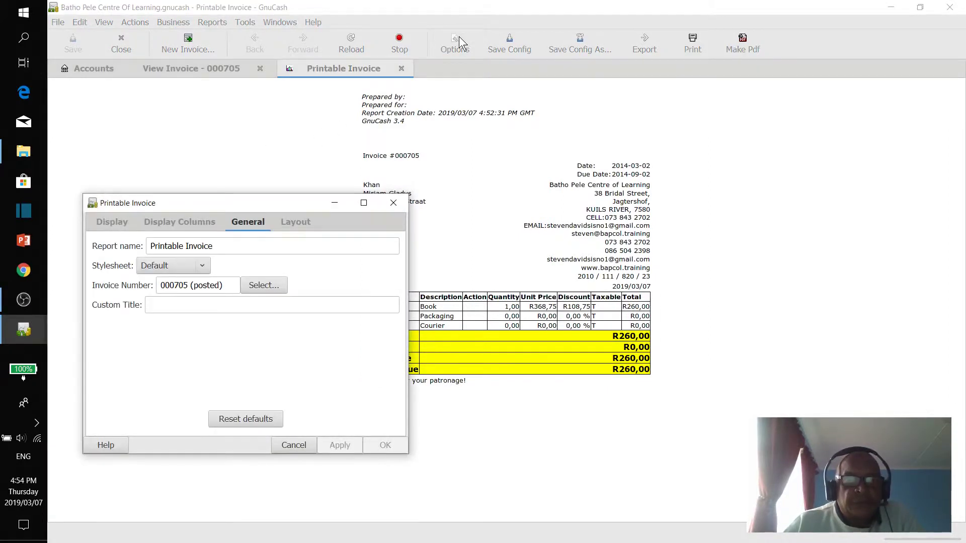
left_click(207, 272)
left_click(194, 284)
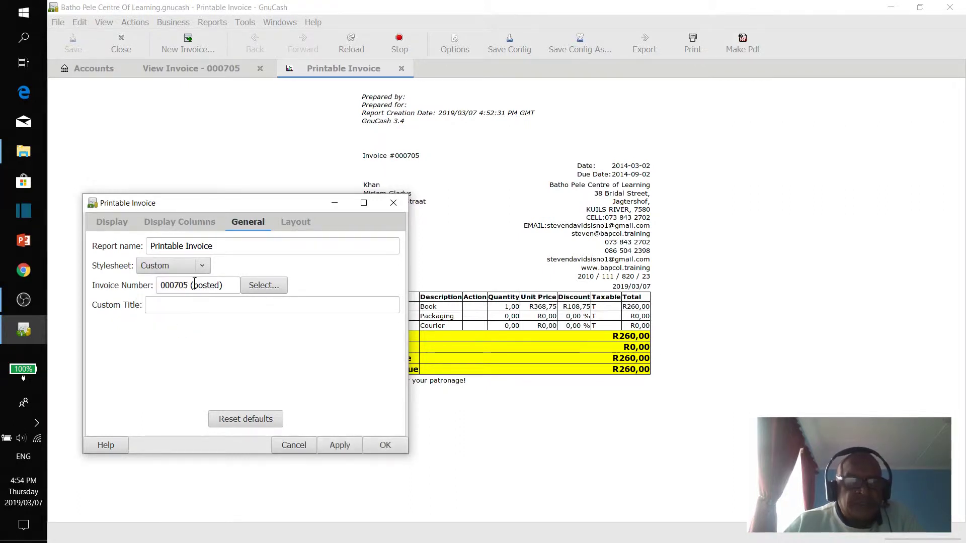
left_click(343, 445)
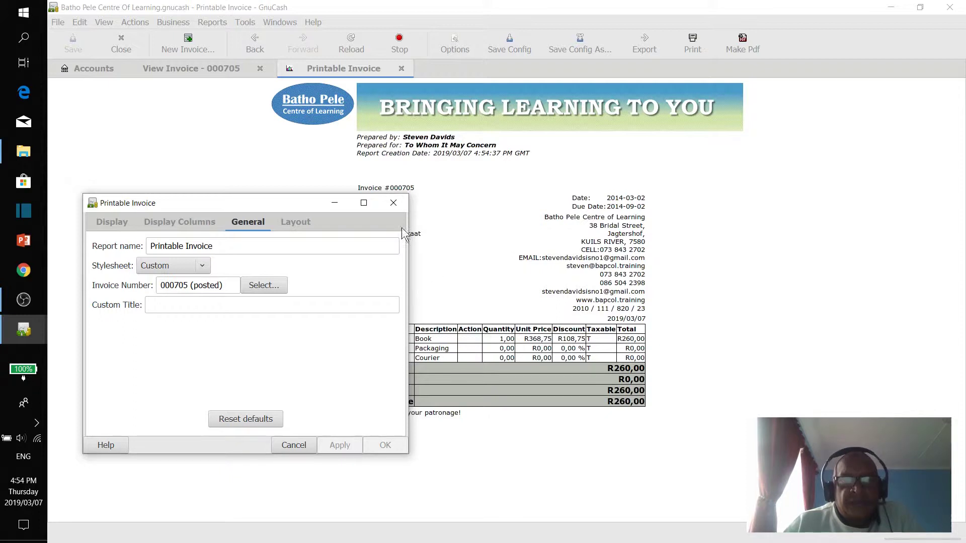
left_click(394, 203)
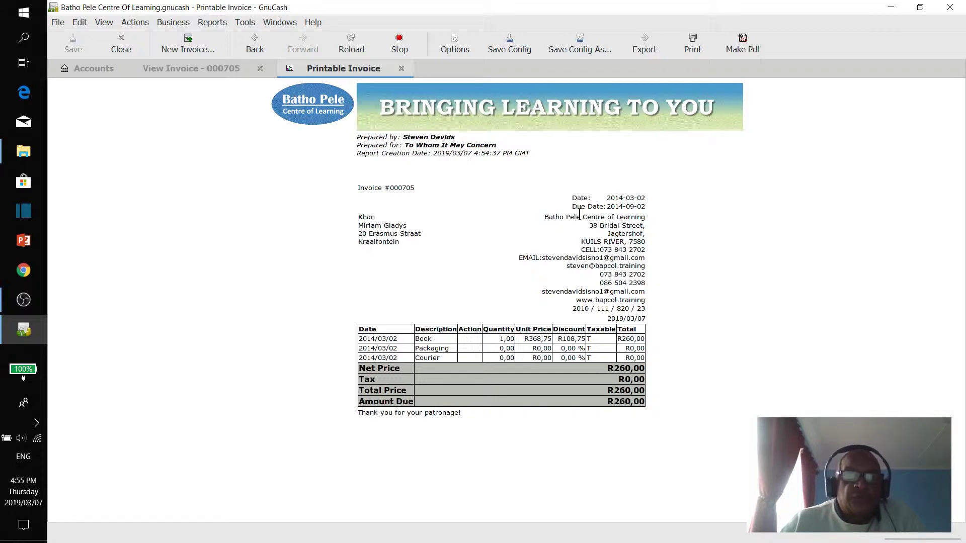
- Remove the Default style sheet in the style sheet manager, then close the printable invoice report
left_click(75, 25)
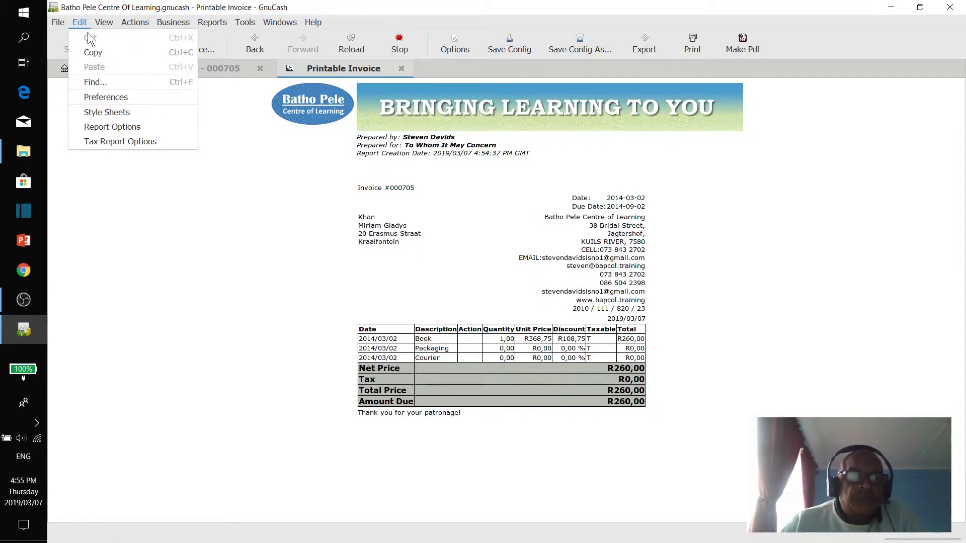
left_click(98, 106)
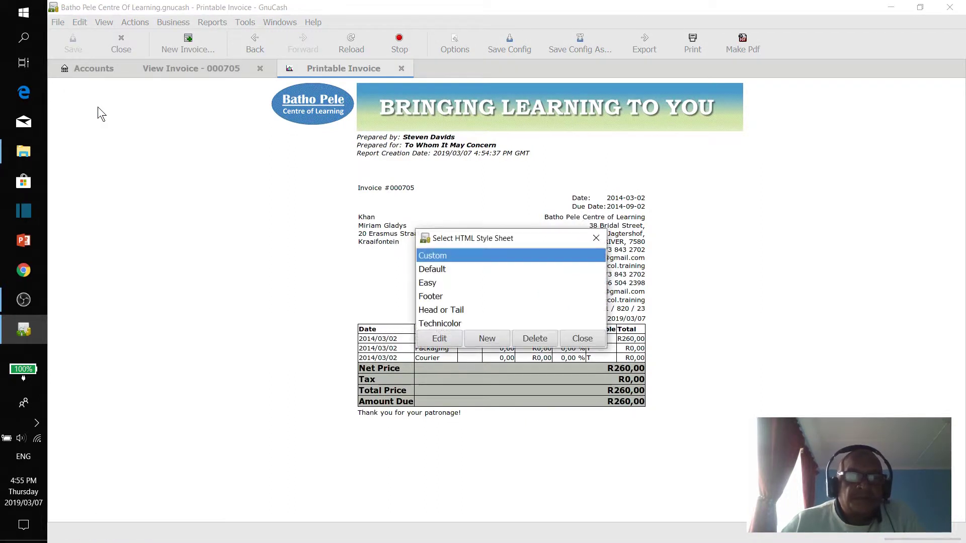
left_click(441, 273)
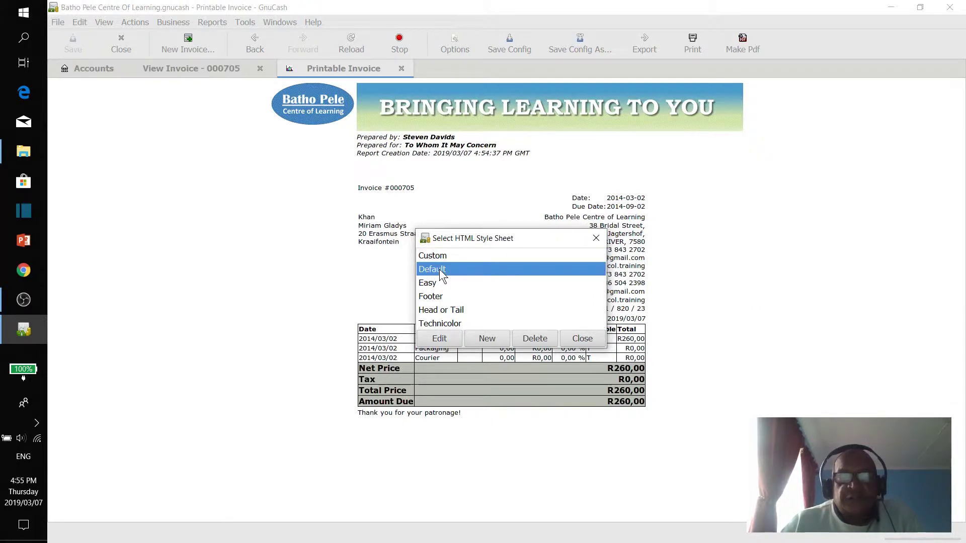
left_click(534, 339)
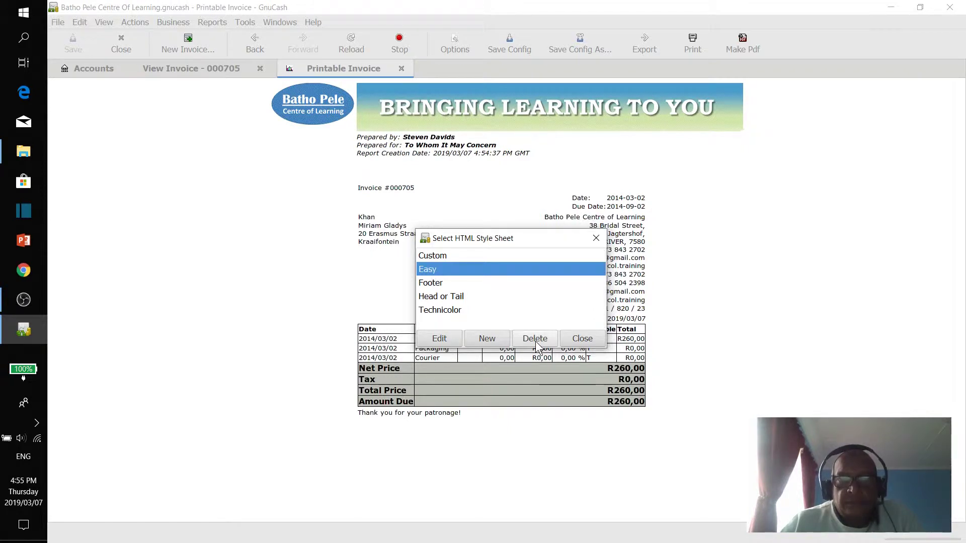
left_click(578, 338)
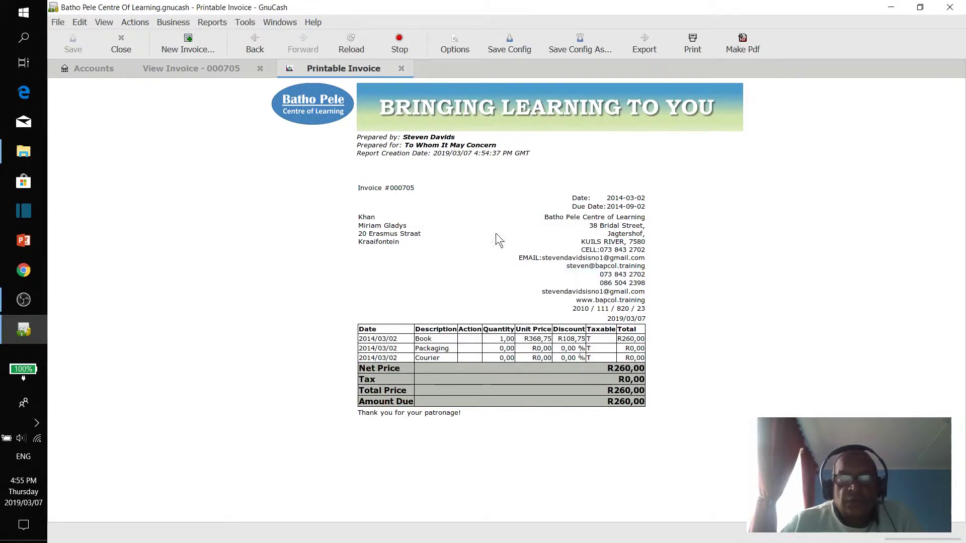
left_click(403, 69)
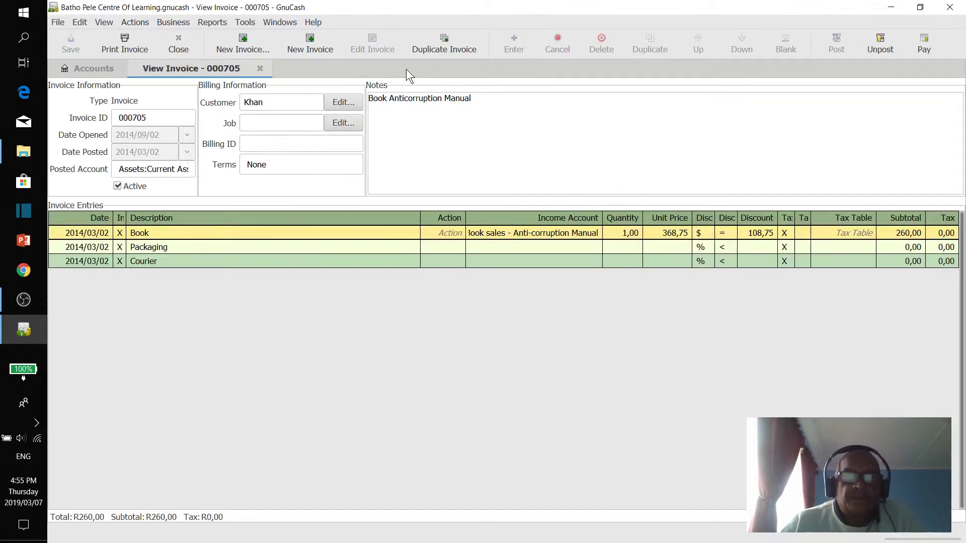
- Quit GnuCash and relaunch it from the desktop icon, returning to invoice 000705
left_click(952, 9)
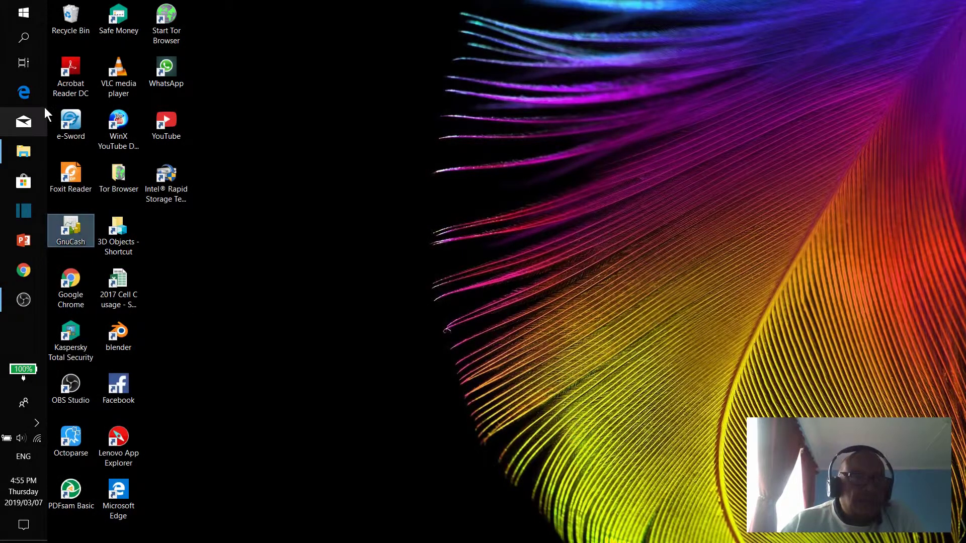
double_click(74, 229)
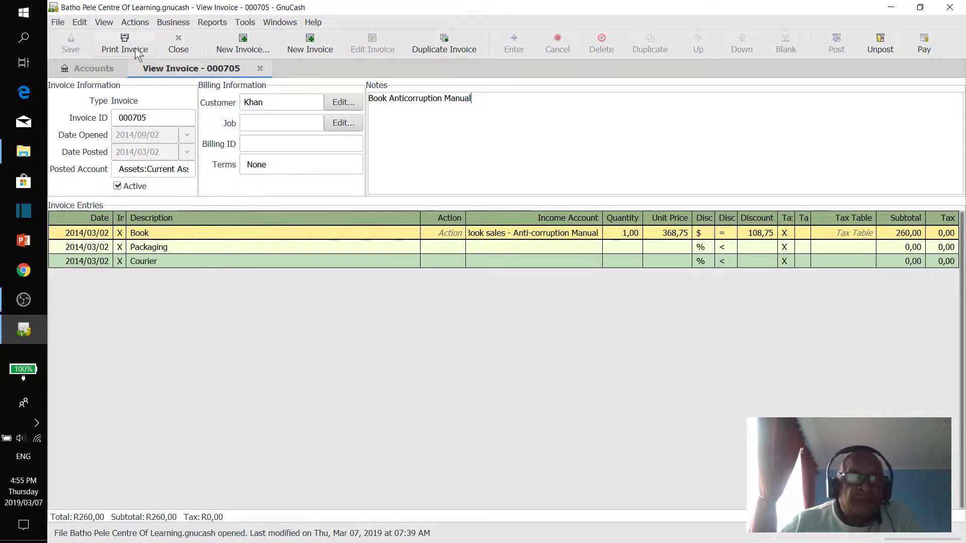
left_click(60, 22)
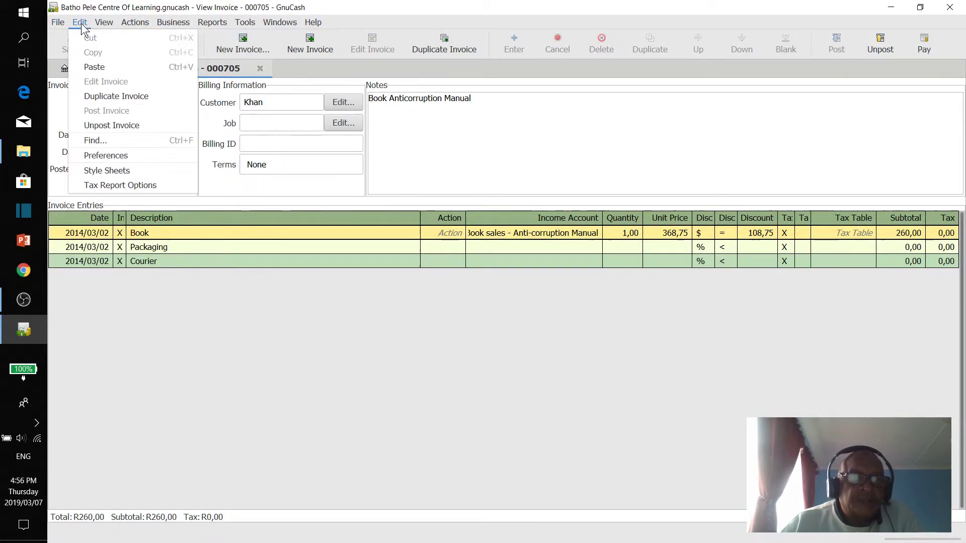
- Open the Select HTML Style Sheet dialog from Edit > Style Sheets
left_click(108, 168)
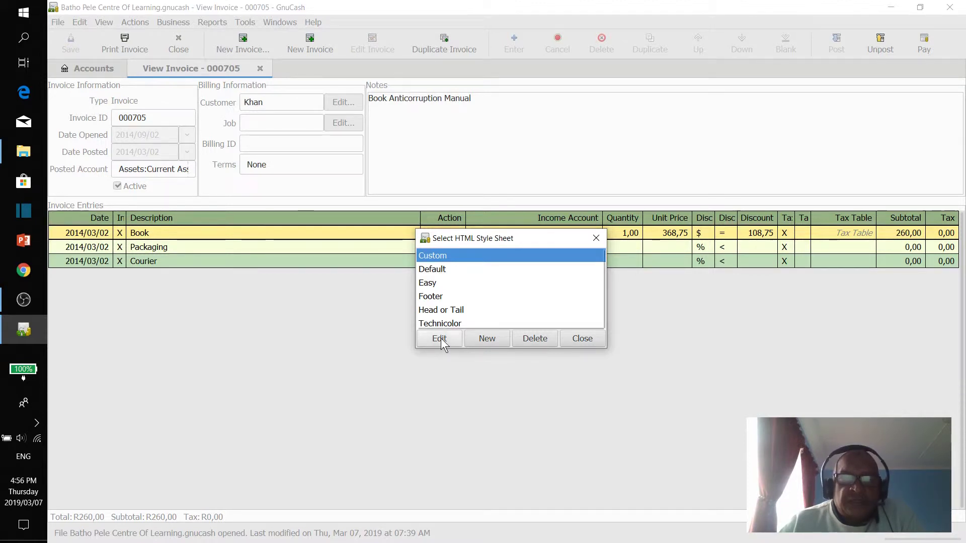
- Add a new style sheet called Default using the Fancy template
left_click(475, 339)
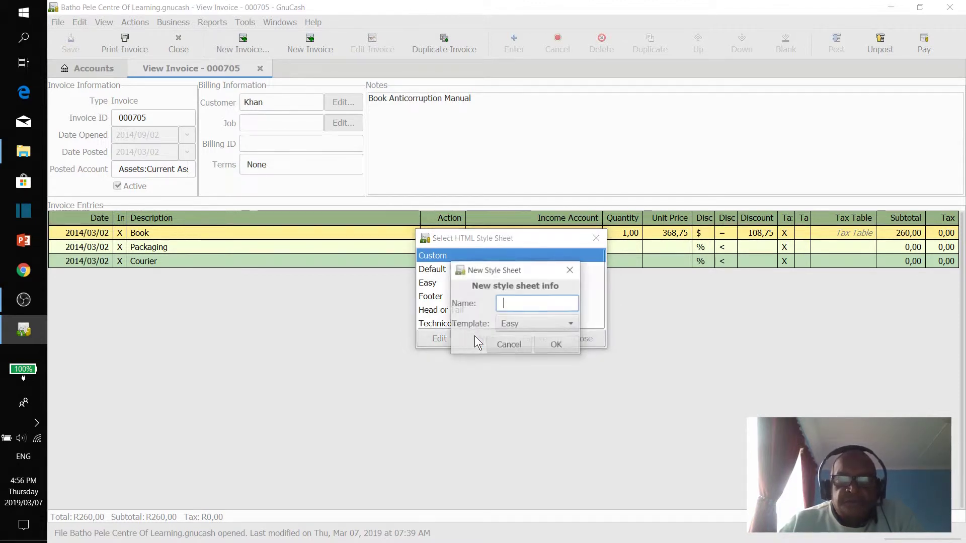
left_click(570, 324)
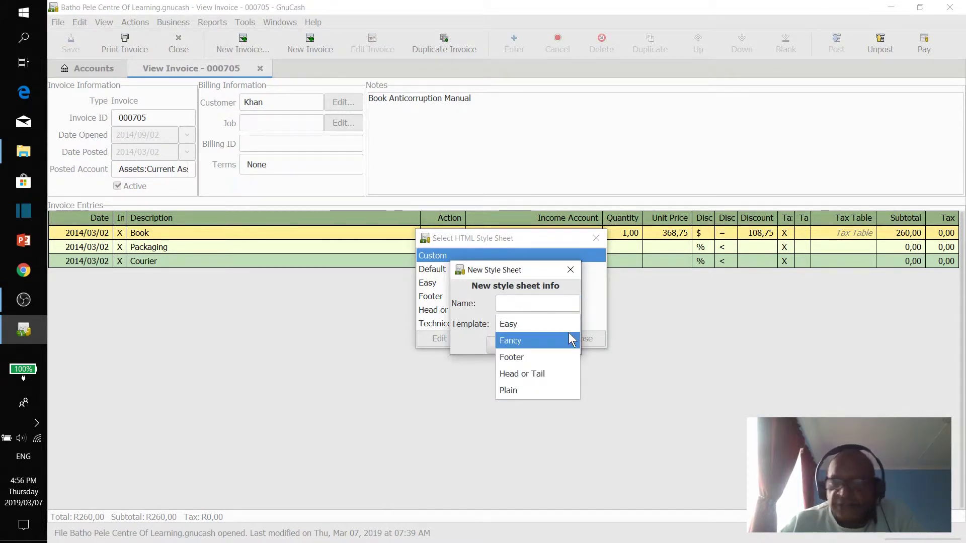
left_click(568, 339)
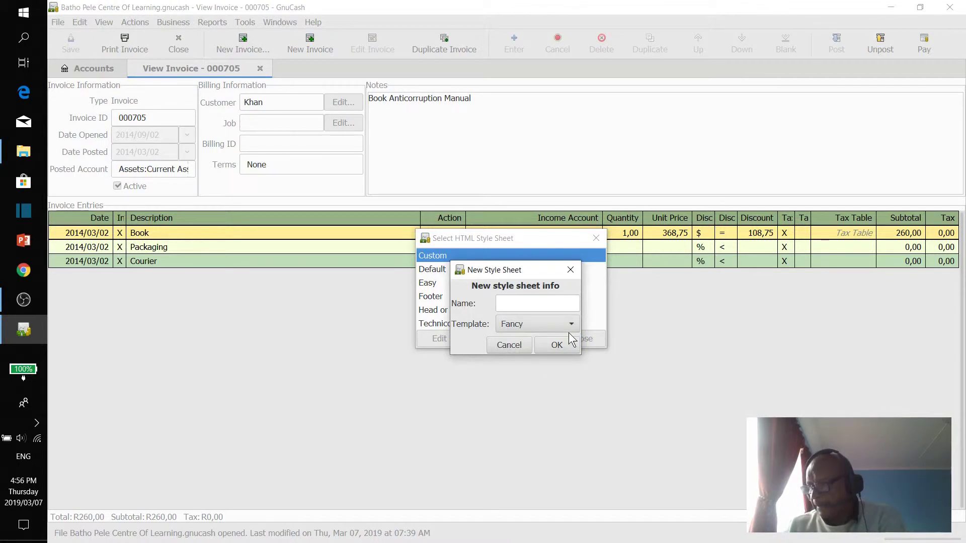
left_click(537, 302)
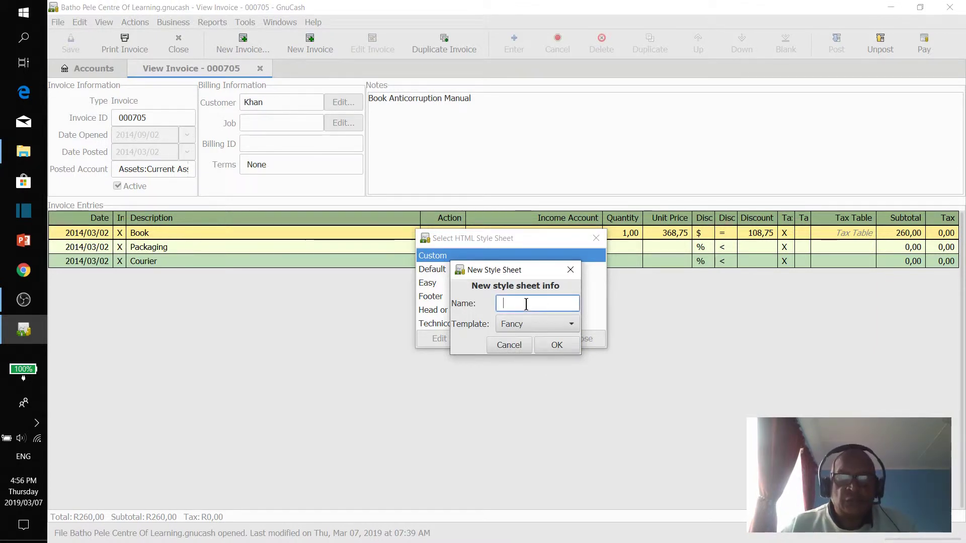
type("Default")
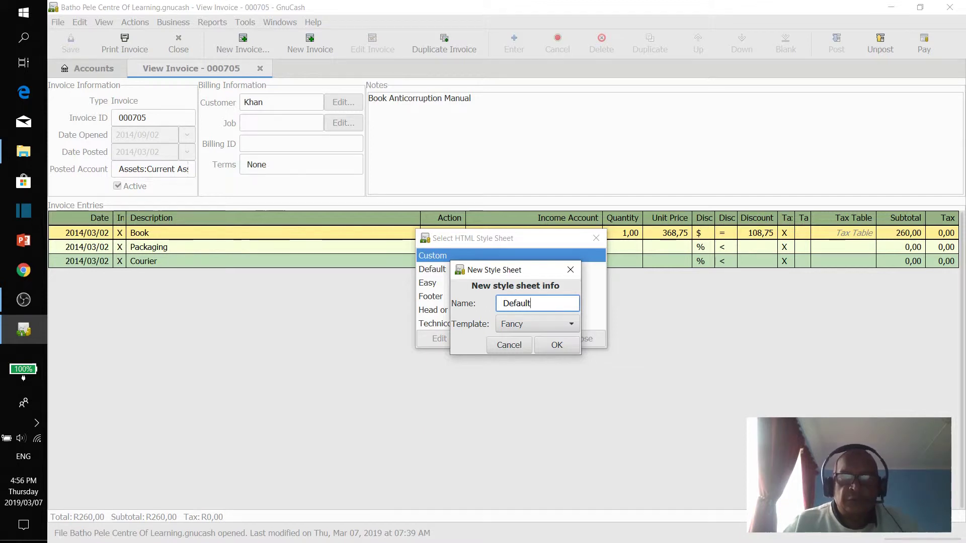
left_click(551, 346)
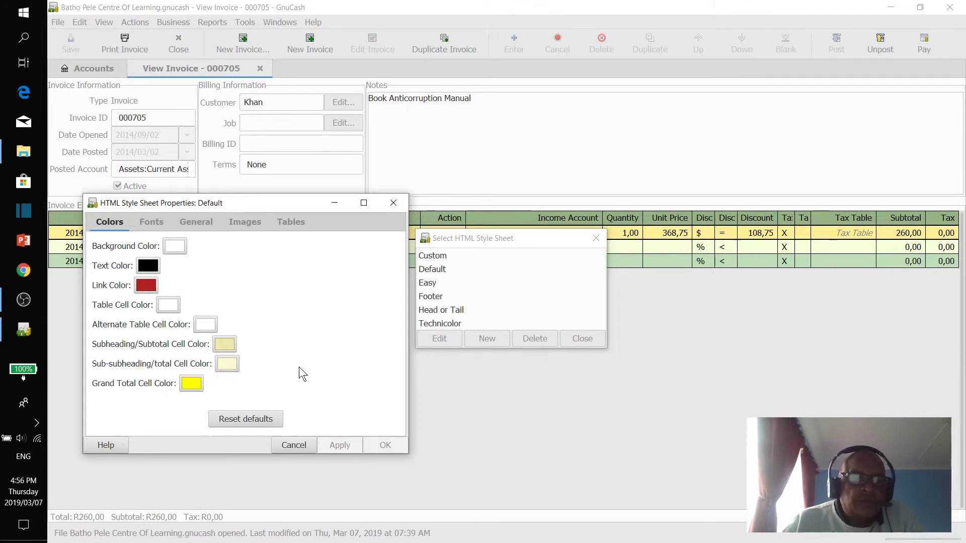
- Change the Default sheet's Grand Total Cell Color from yellow to light grey
left_click(193, 382)
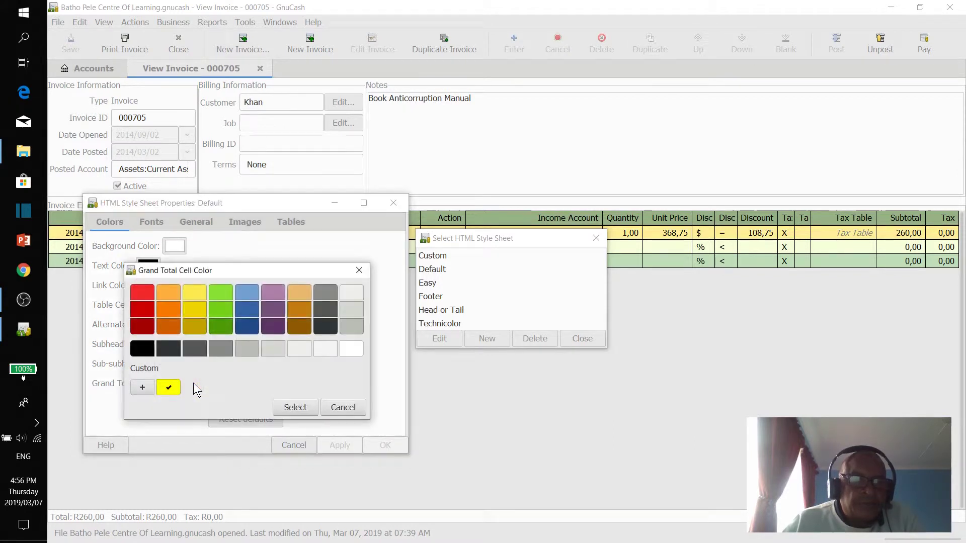
left_click(241, 347)
left_click(294, 408)
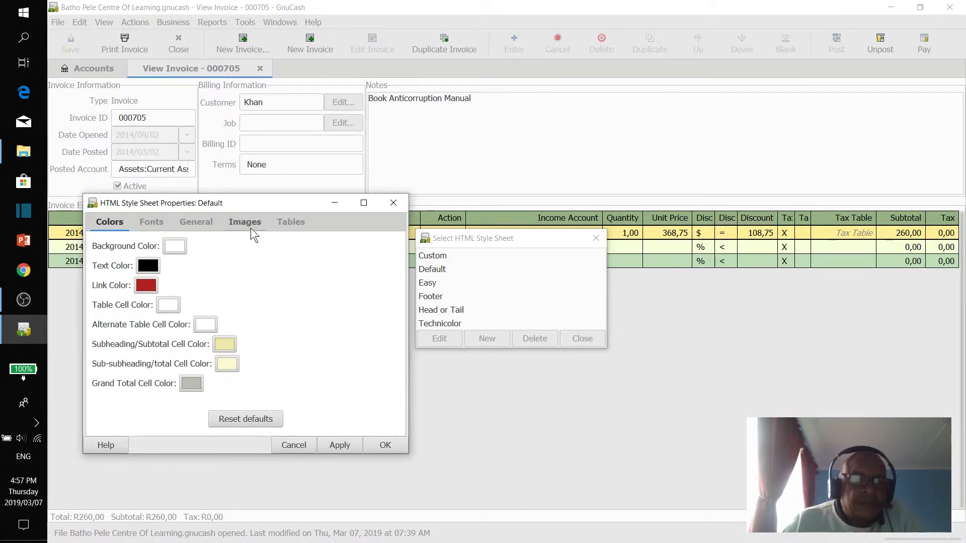
left_click(213, 226)
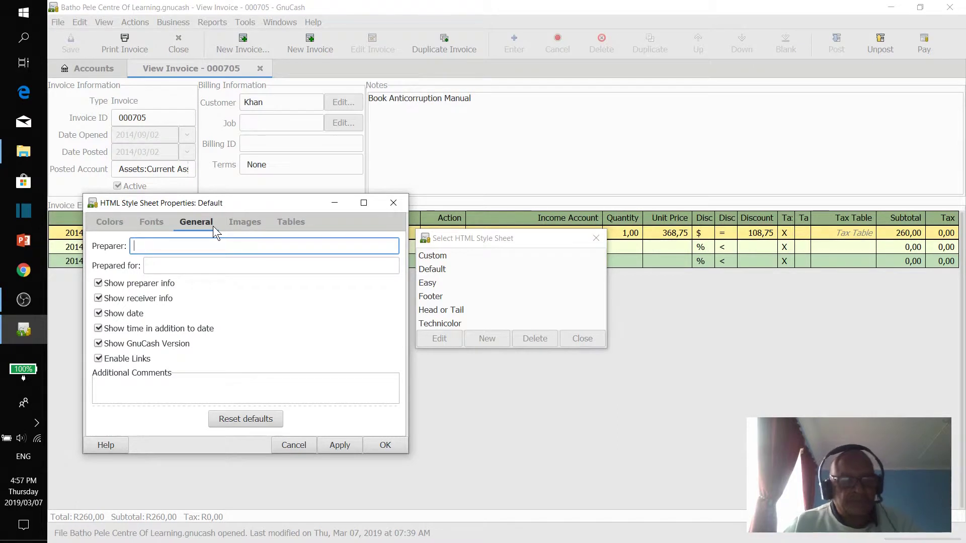
type("Steven Davids")
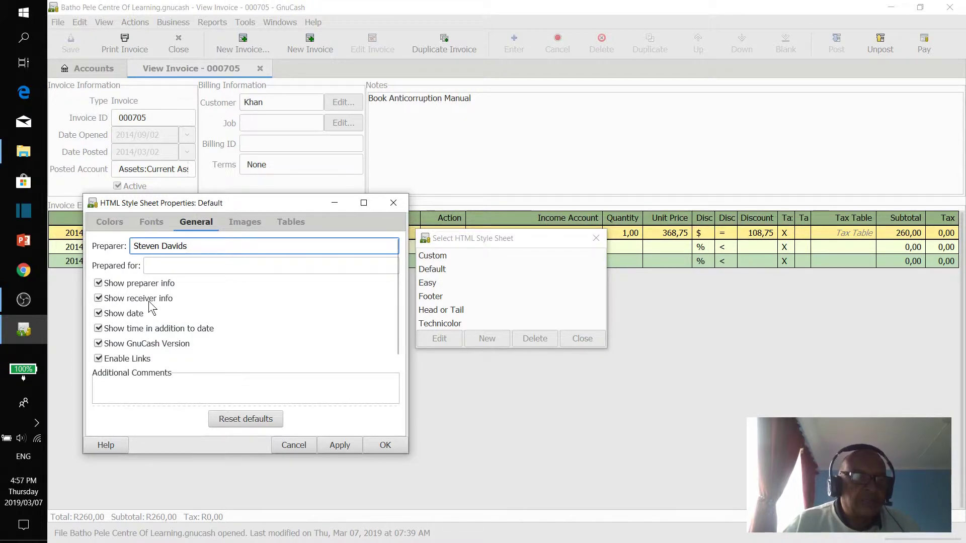
- Uncheck Show receiver info and Show GnuCash Version in the Default style sheet
left_click(99, 298)
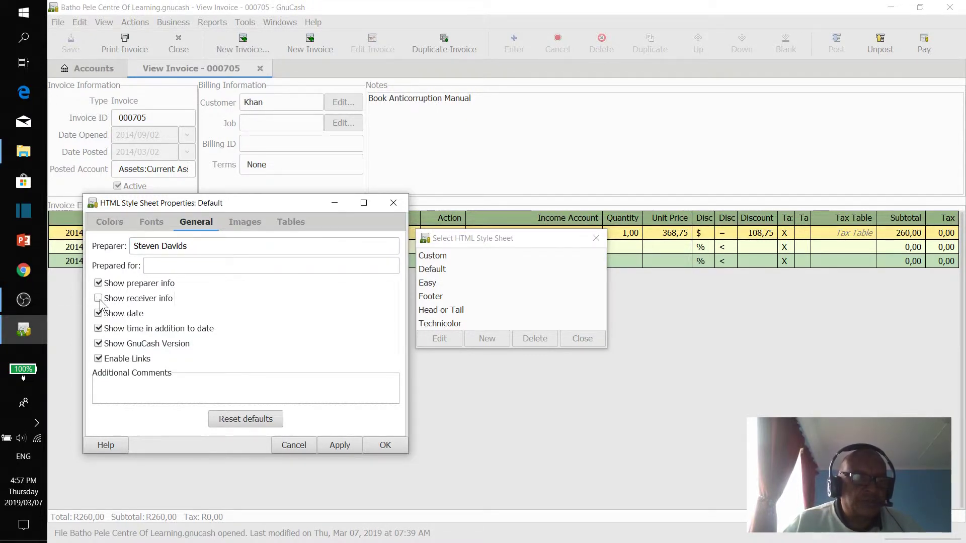
left_click(101, 346)
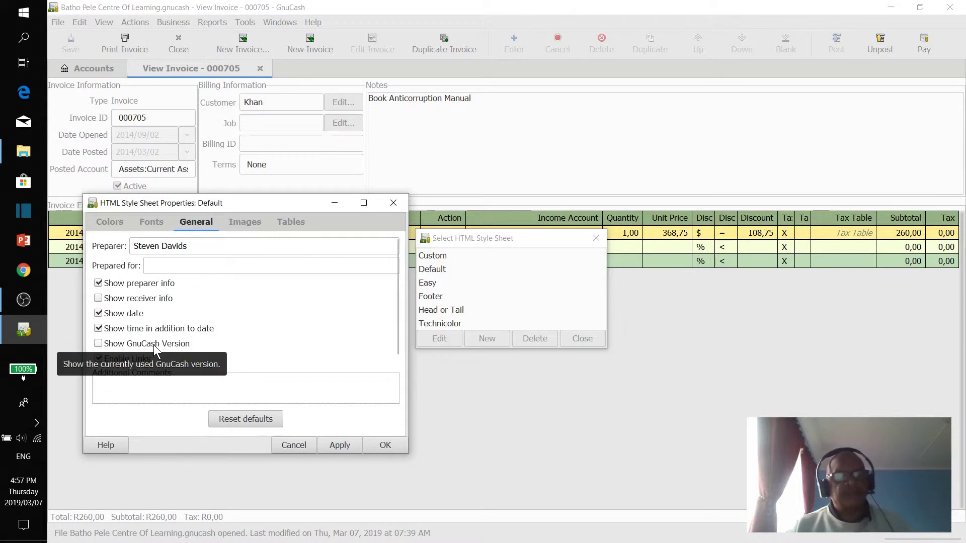
left_click(246, 224)
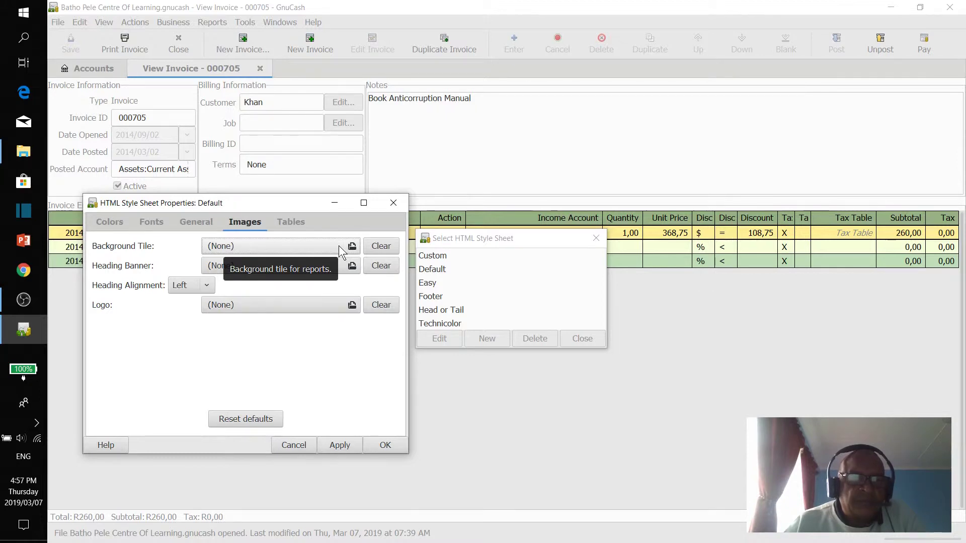
- Use GNU Banner.gif as heading banner and GNU logo.GIF as logo, then apply and confirm
left_click(220, 266)
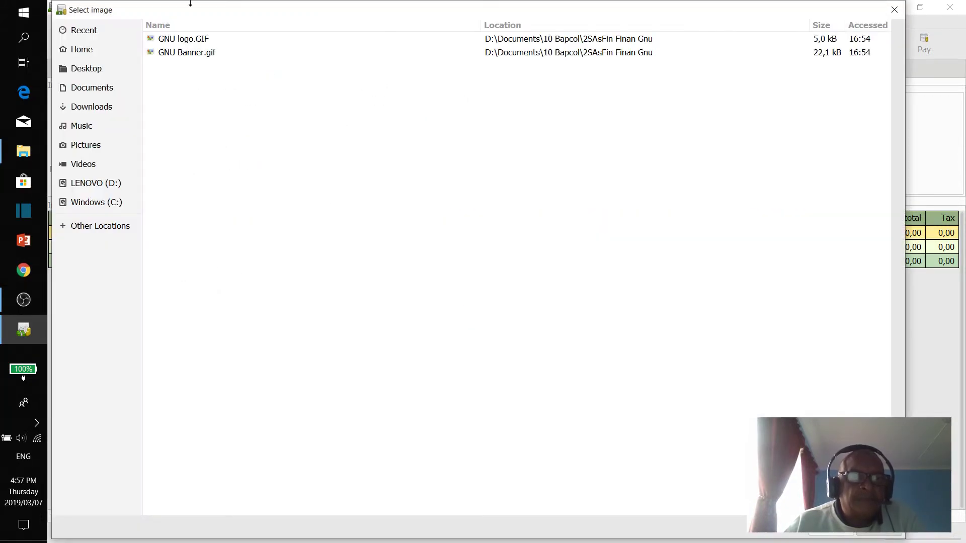
double_click(187, 49)
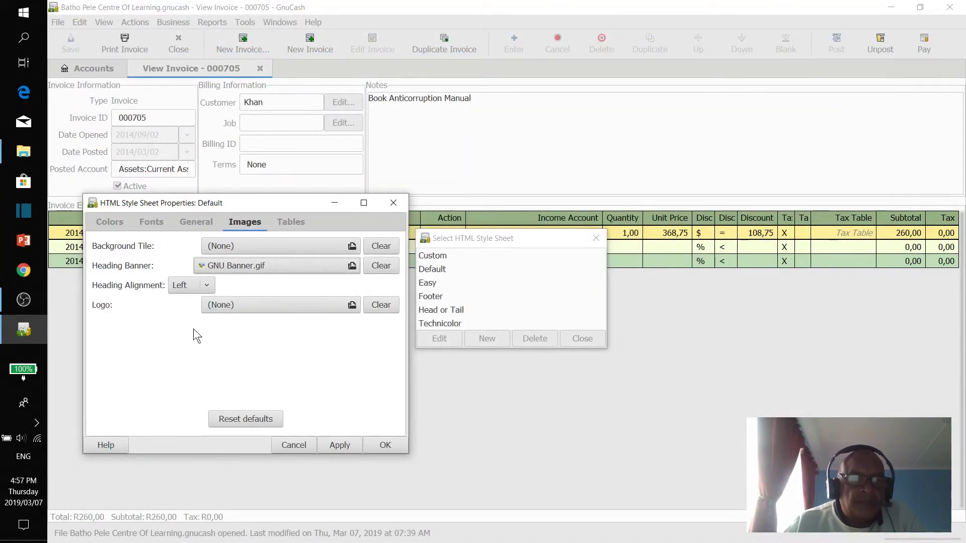
left_click(327, 308)
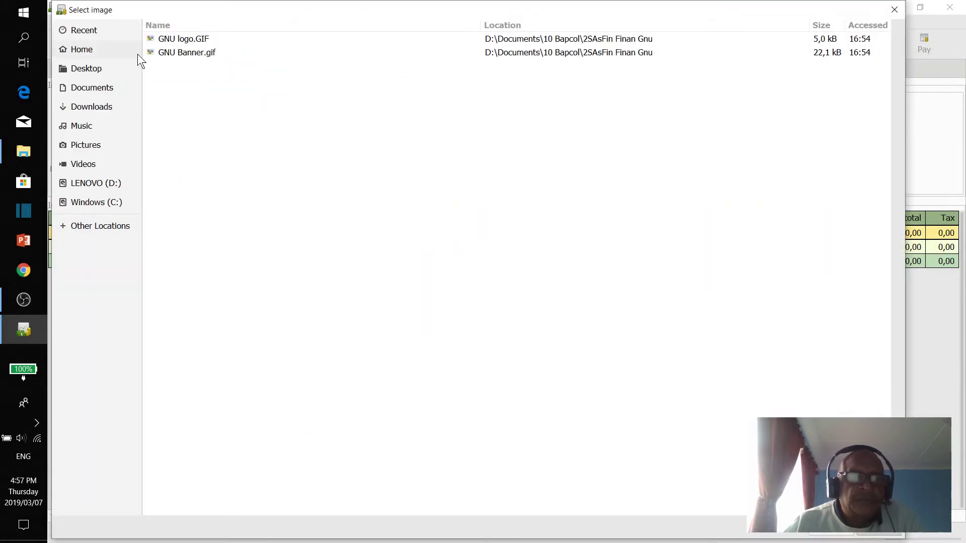
double_click(178, 39)
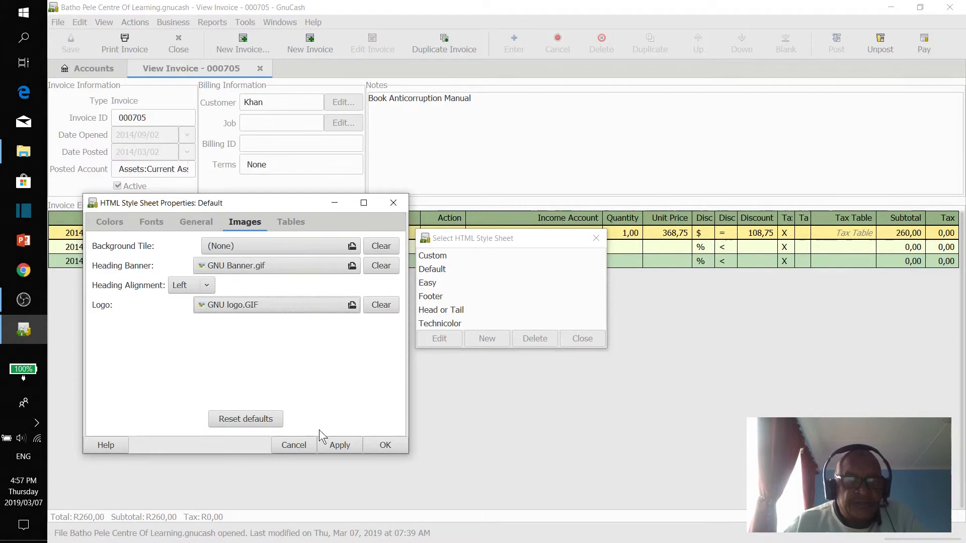
left_click(343, 446)
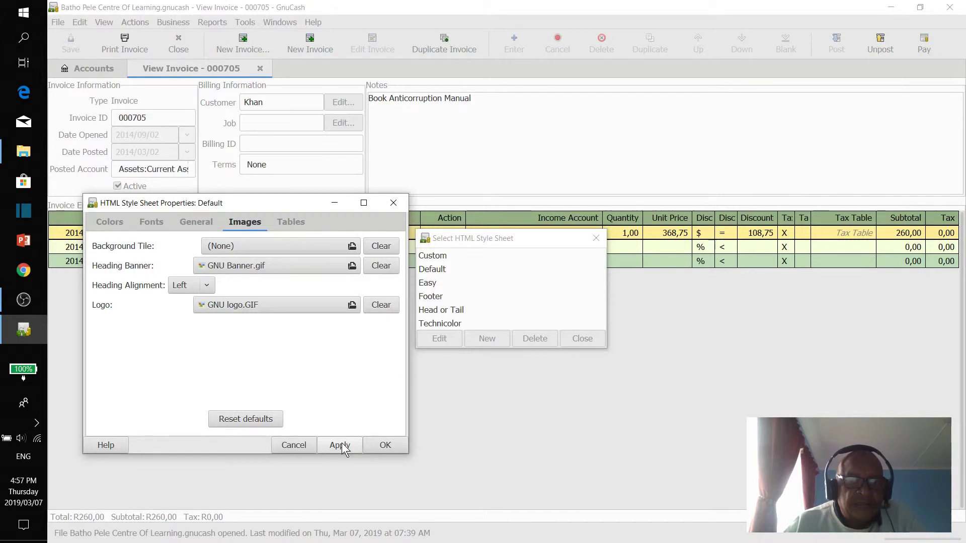
left_click(385, 447)
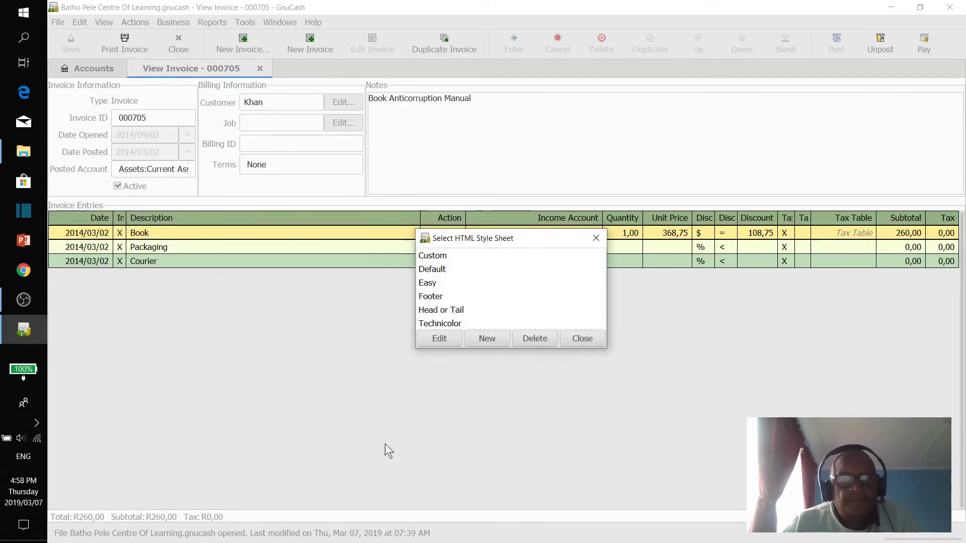
- Remove the Custom style sheet and close the Select HTML Style Sheet list
left_click(438, 254)
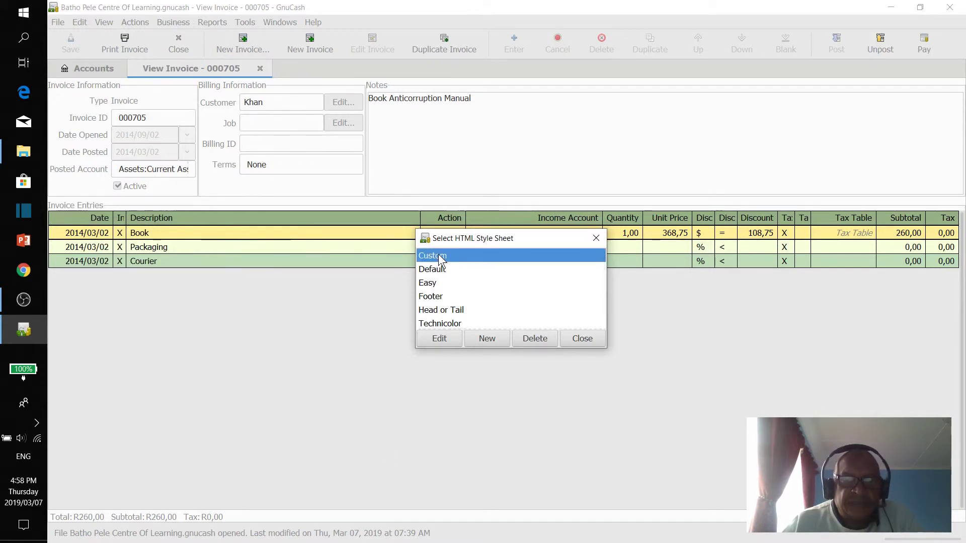
left_click(534, 339)
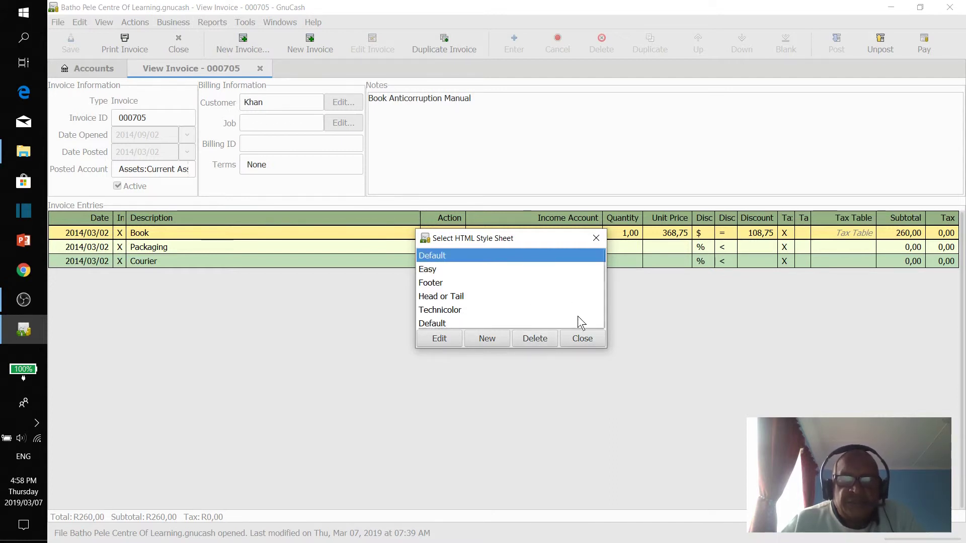
left_click(577, 340)
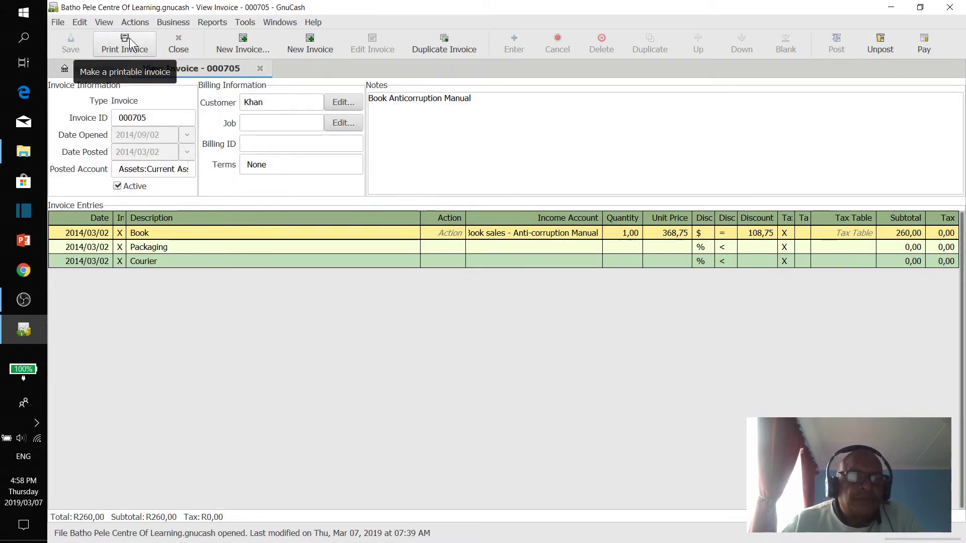
- Open Print Invoice for invoice 000705 to preview the banner, logo and grey totals
left_click(130, 38)
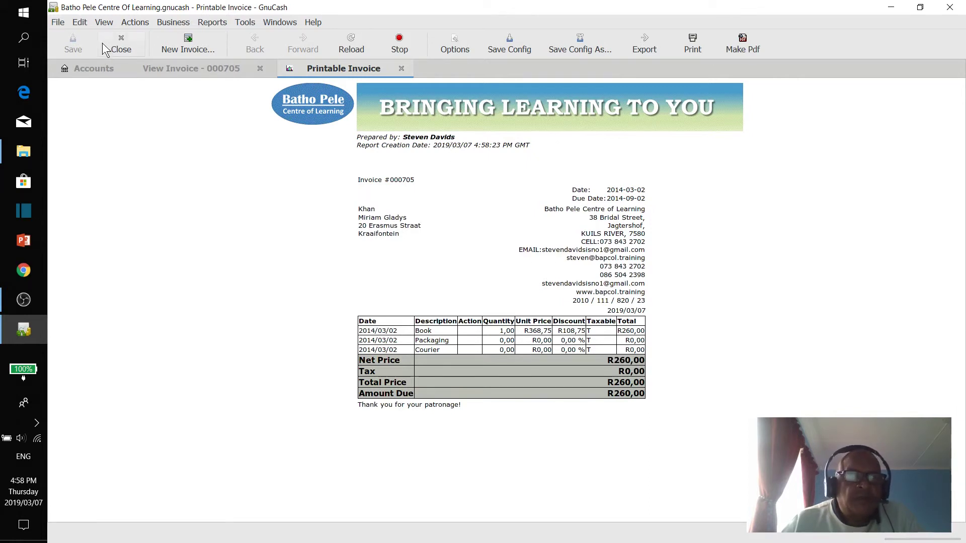
left_click(75, 25)
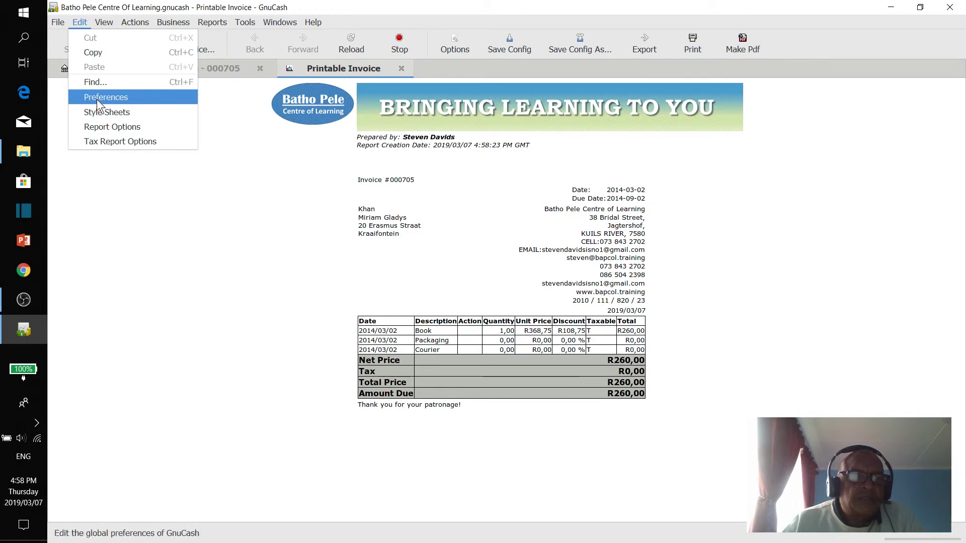
- From the Style Sheets list, review the Default sheet's colour and font properties, then close them
left_click(99, 115)
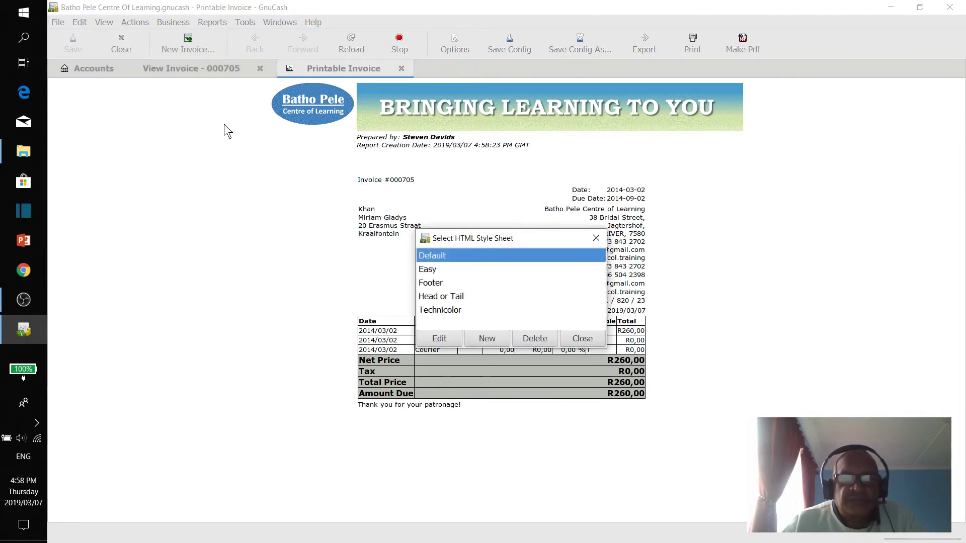
left_click(442, 338)
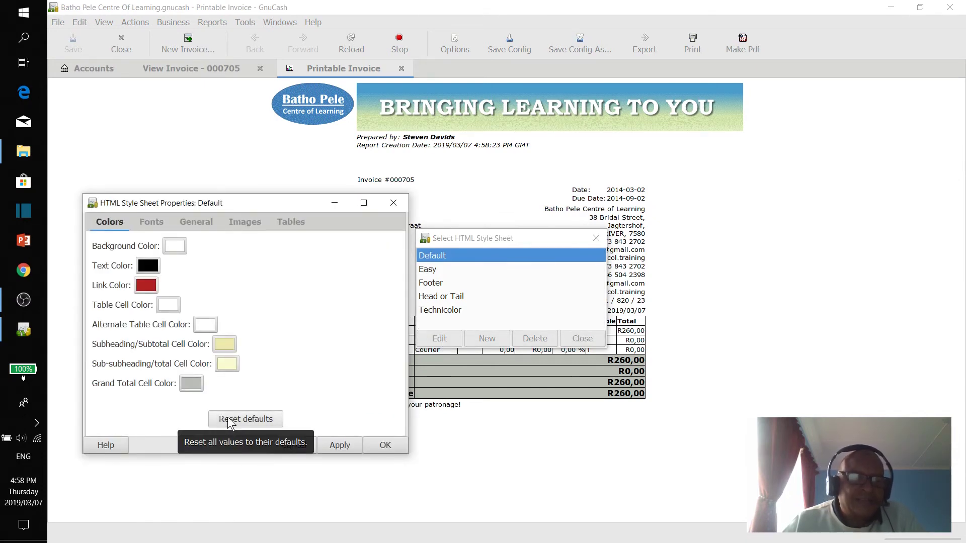
left_click(146, 222)
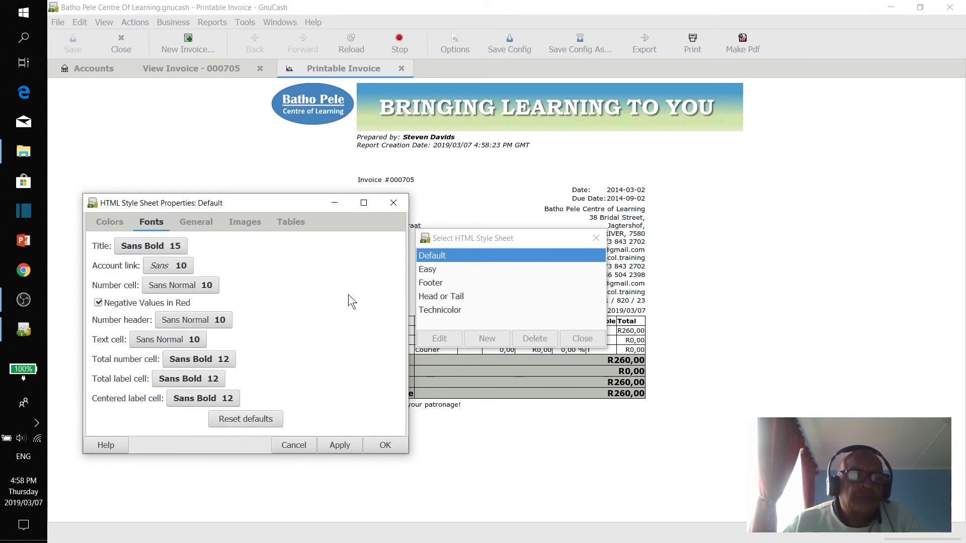
left_click(390, 206)
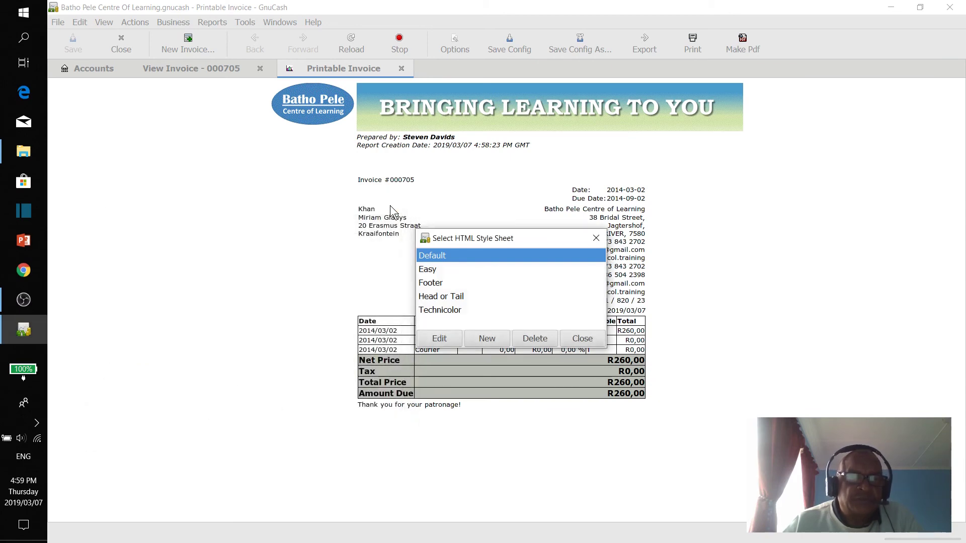